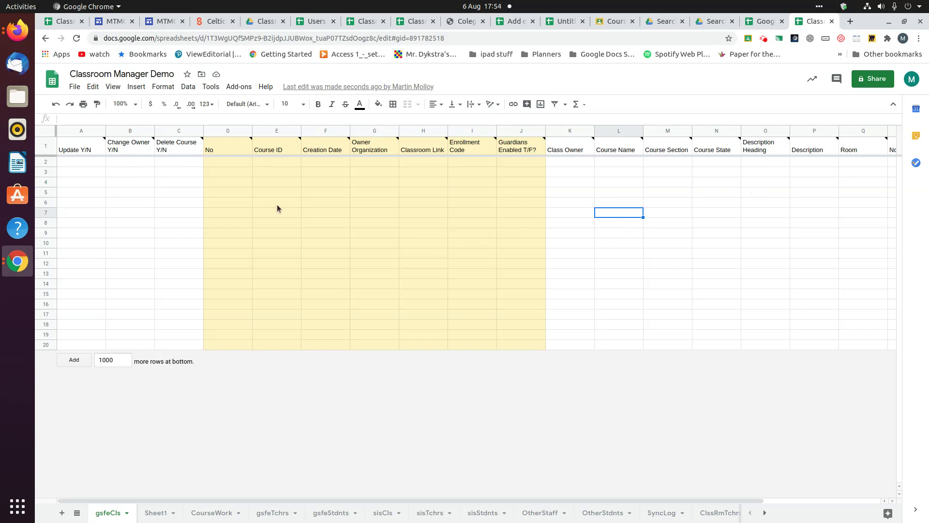
- Open the Classroom Manager admin panel and its Classes > List window
left_click(239, 87)
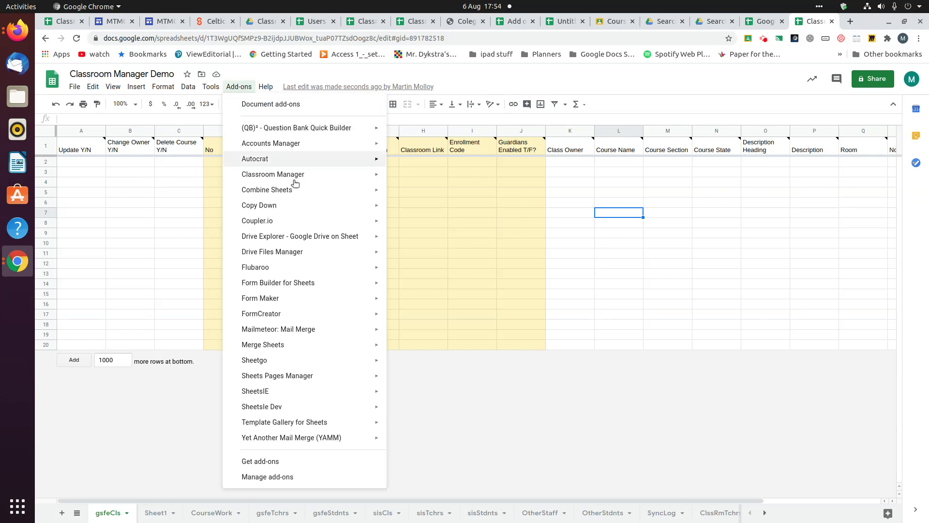
mouse_move(312, 175)
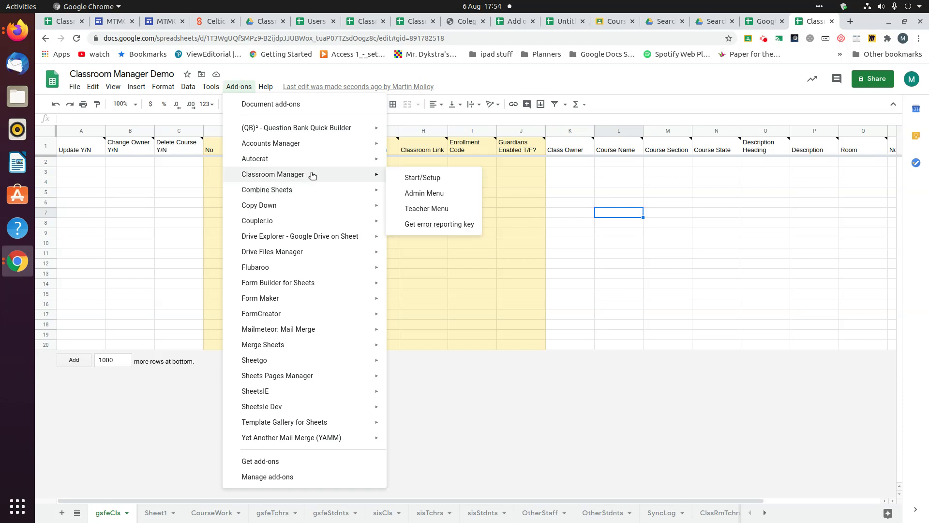
left_click(431, 194)
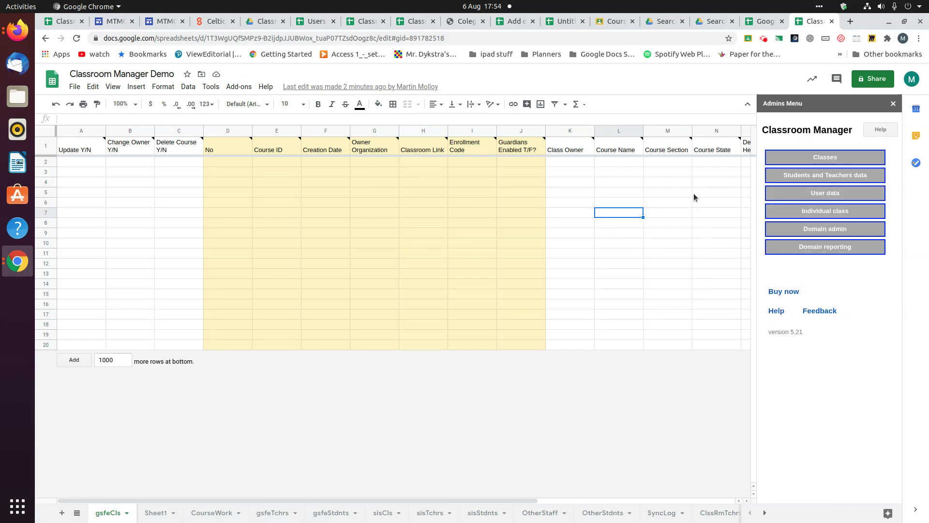
left_click(802, 161)
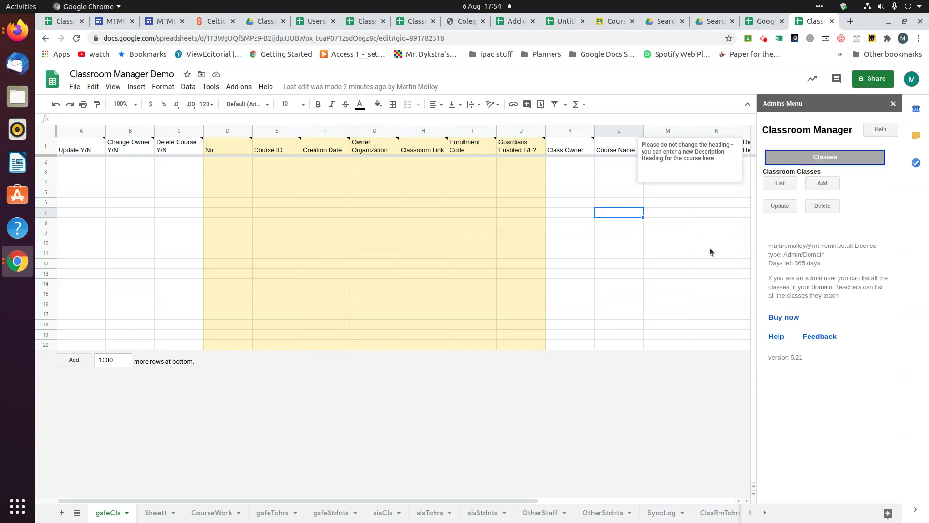
left_click(786, 184)
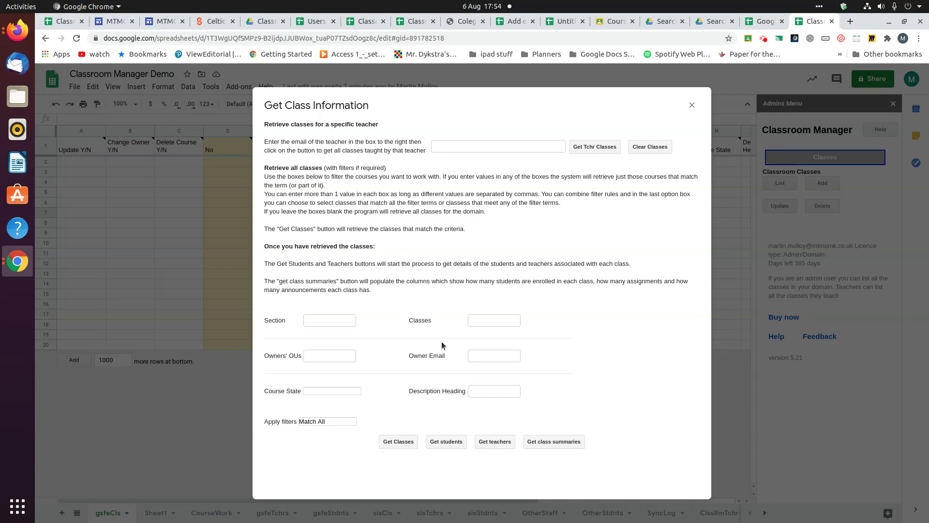
- Retrieve all the domain's classes with blank filters into the gsfeCls sheet
left_click(398, 441)
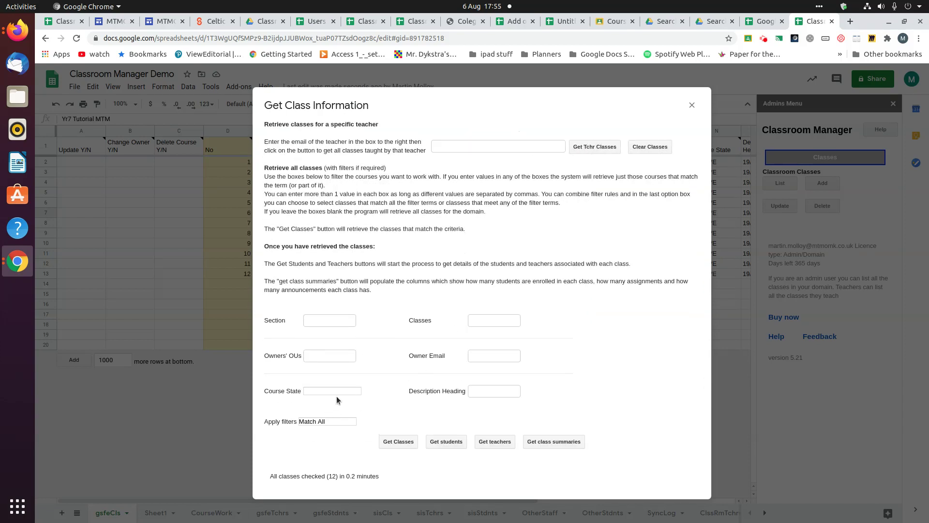
left_click(341, 392)
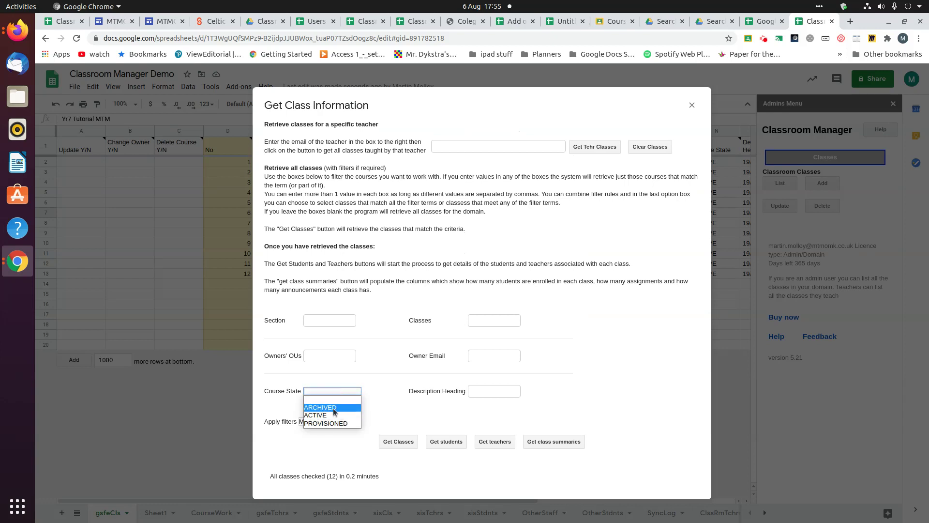
left_click(500, 390)
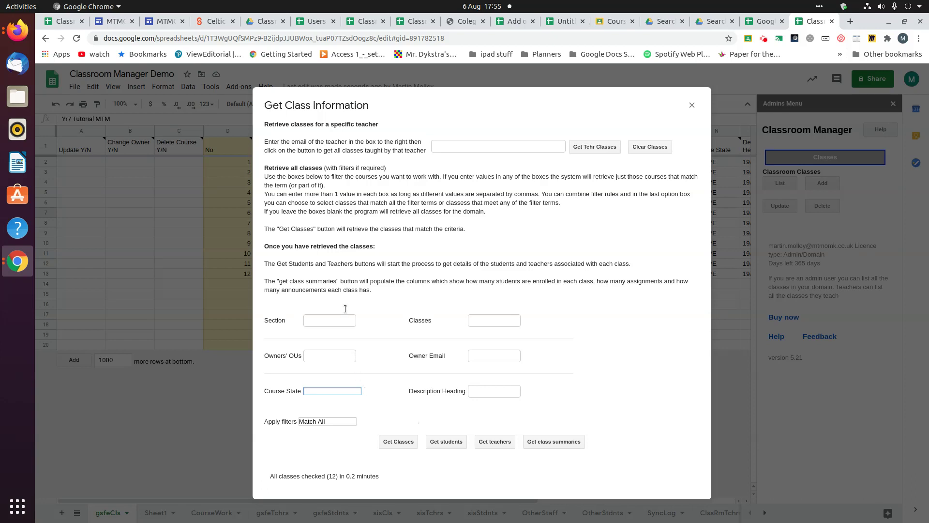
left_click(344, 422)
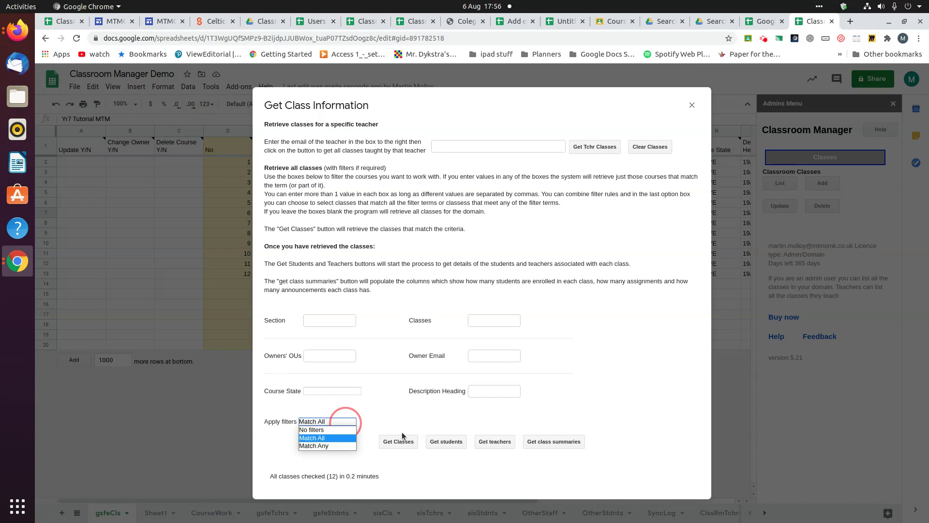
key("Escape")
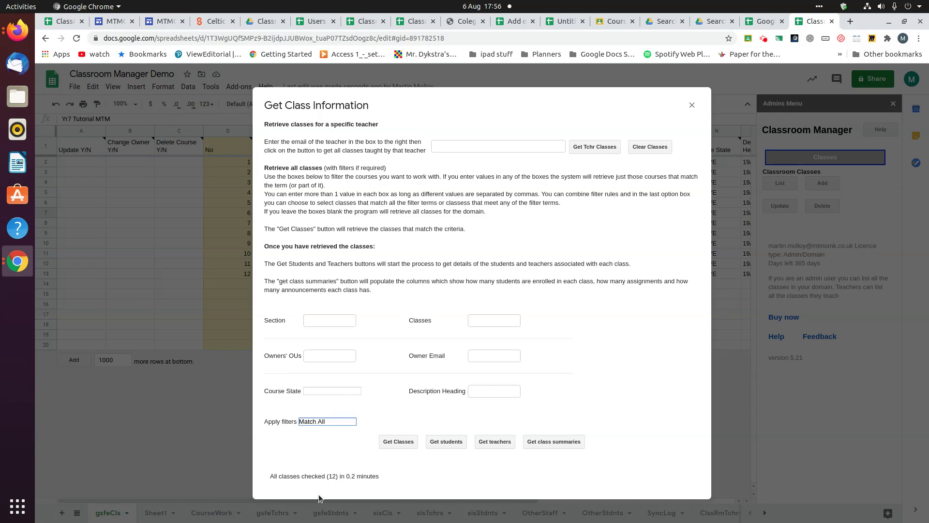
- Close the class information dialog and browse the columns to the first class's course name
left_click(693, 105)
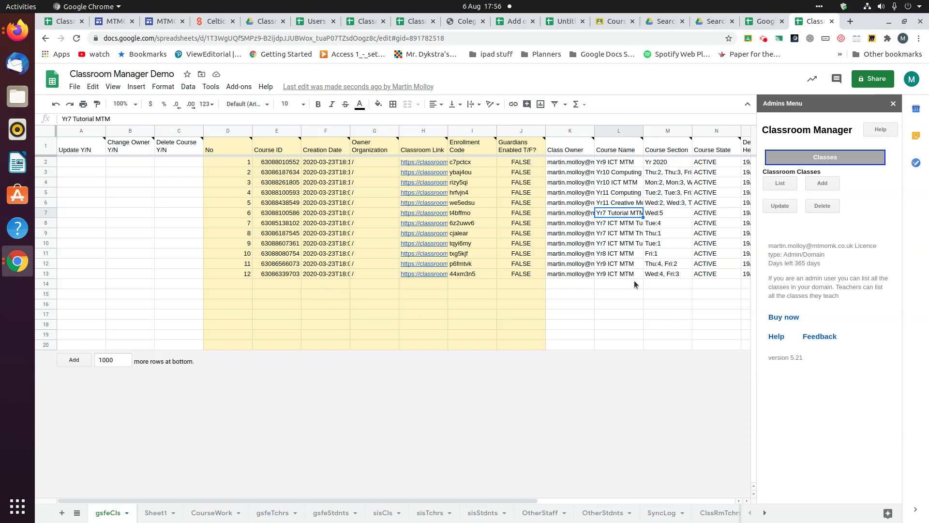
left_click(617, 285)
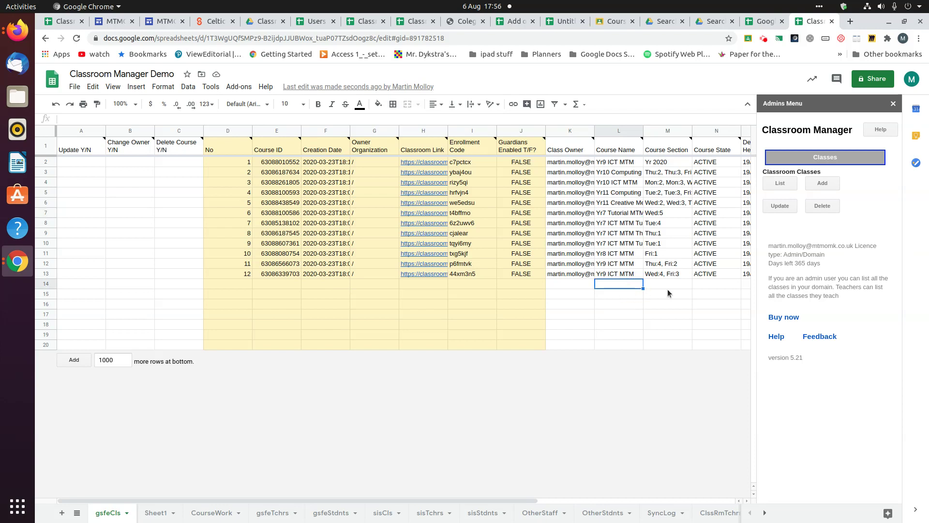
key("Right")
key("Right")
key("Right")
key("Right")
key("Right")
key("Right")
key("Right")
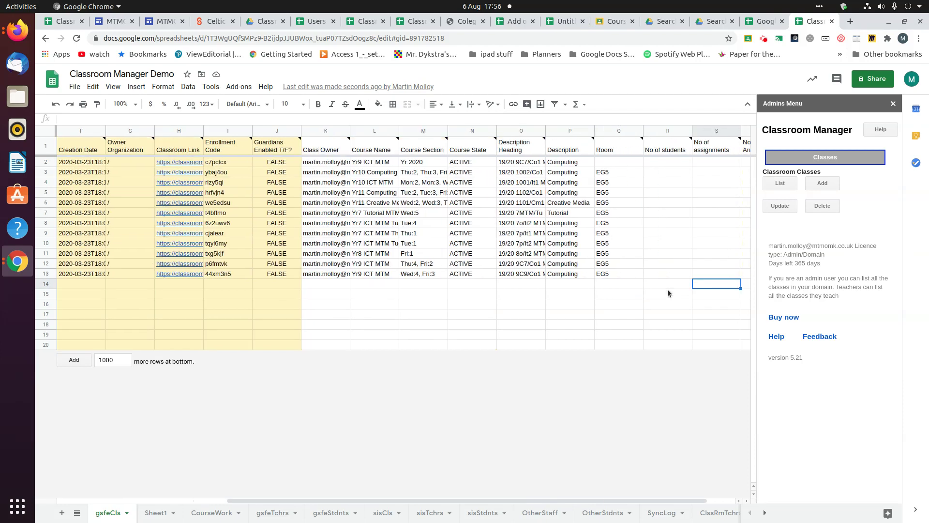
key("Left")
key("Left")
key("Left")
key("Left")
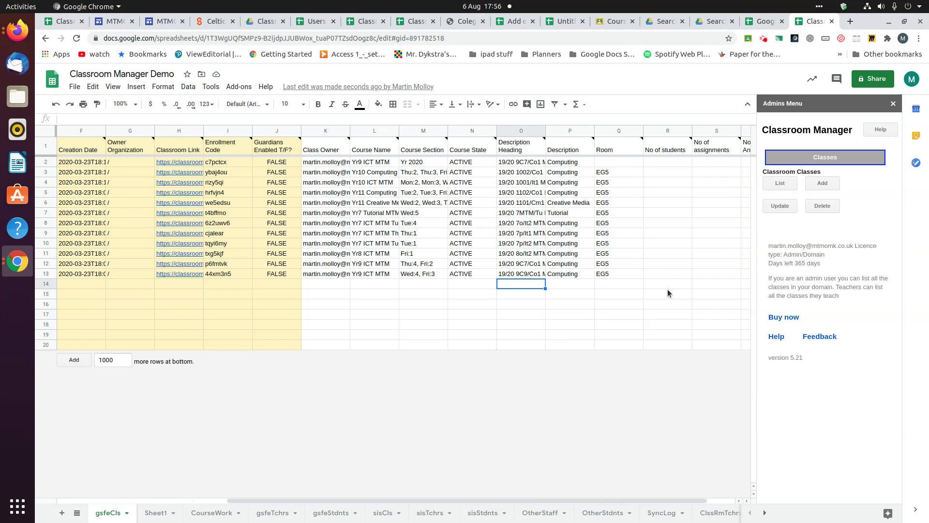
key("Left")
key("Left")
key("Left")
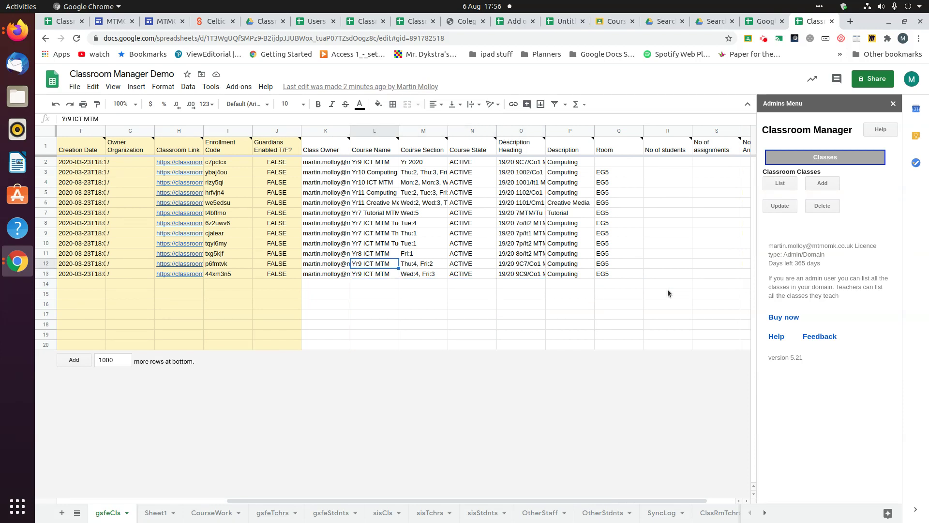
key("Up")
key("Up")
key("Up")
key("Up")
key("Up")
key("Up")
key("Up")
key("Up")
key("Up")
key("Up")
key("Up")
key("Down")
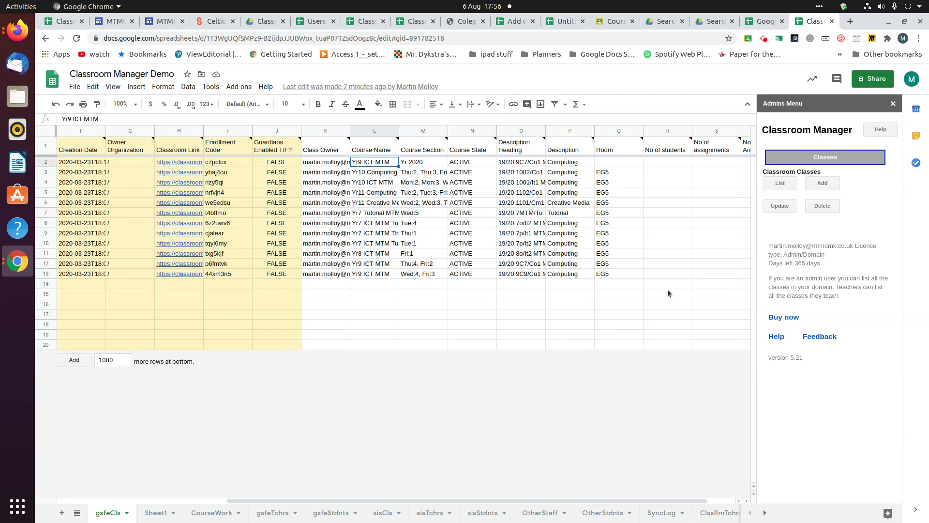
left_click(104, 119)
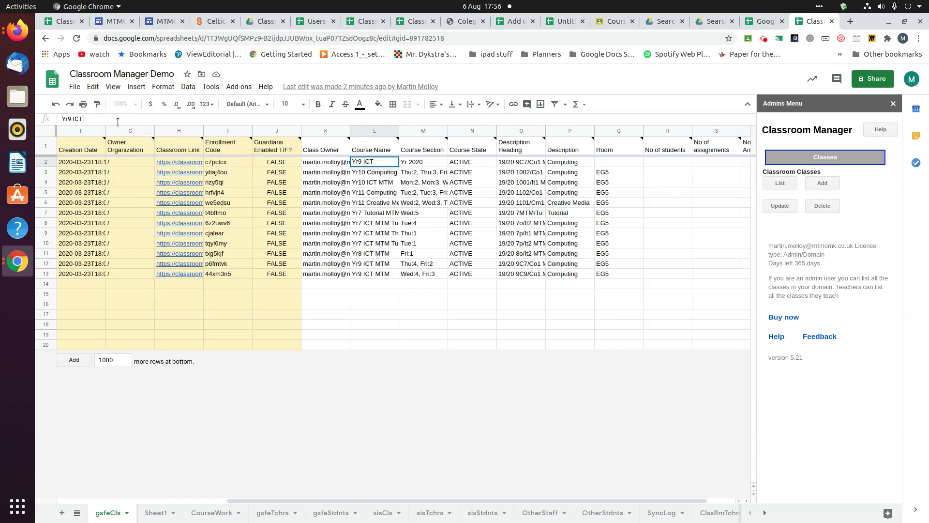
- Confirm the first class's shortened course name Yr9 ICT
key("Return")
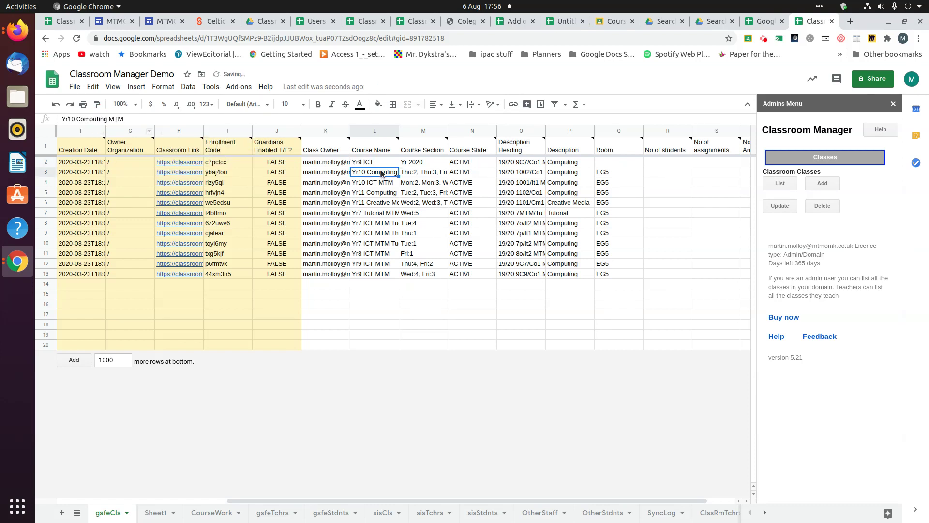
key("Up")
key("Left")
key("Left")
key("Left")
key("Left")
key("Left")
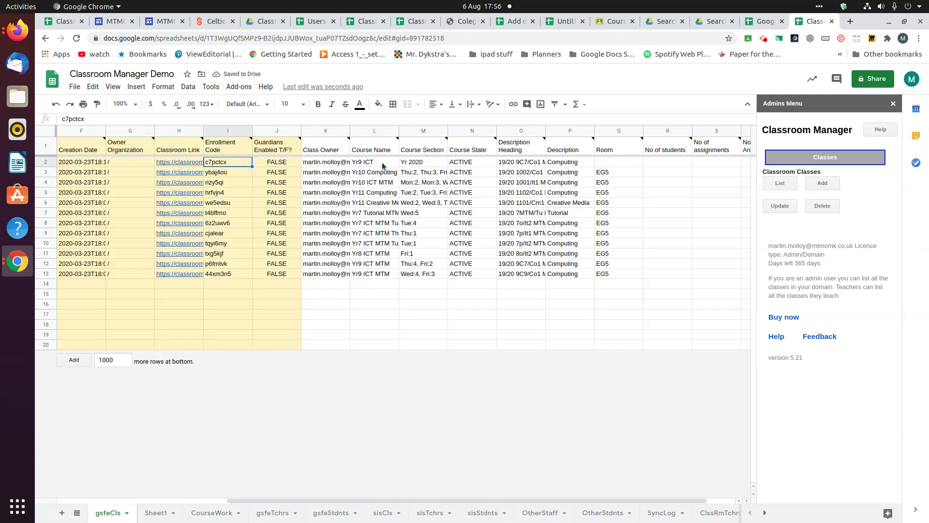
key("Left")
key("Left")
key("Left")
key("Left")
key("Left")
key("Left")
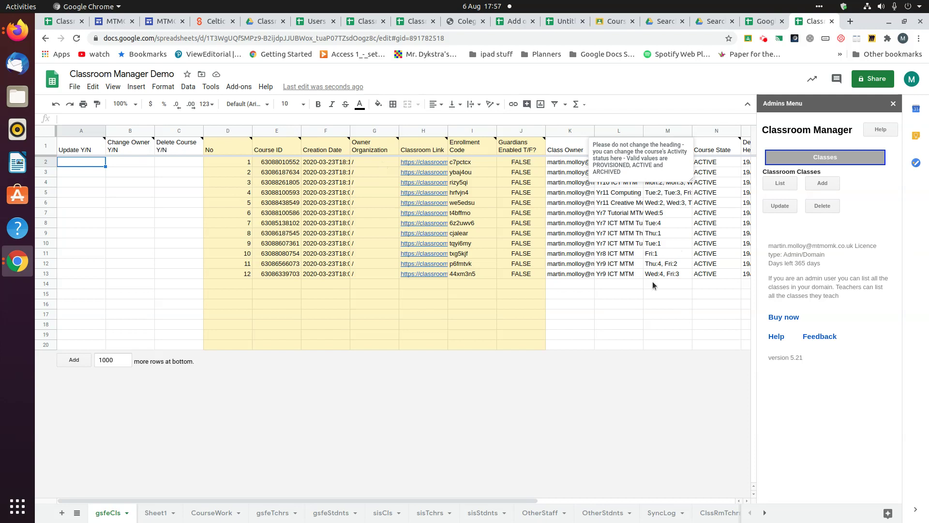
left_click_drag(659, 271, 660, 264)
left_click(666, 306)
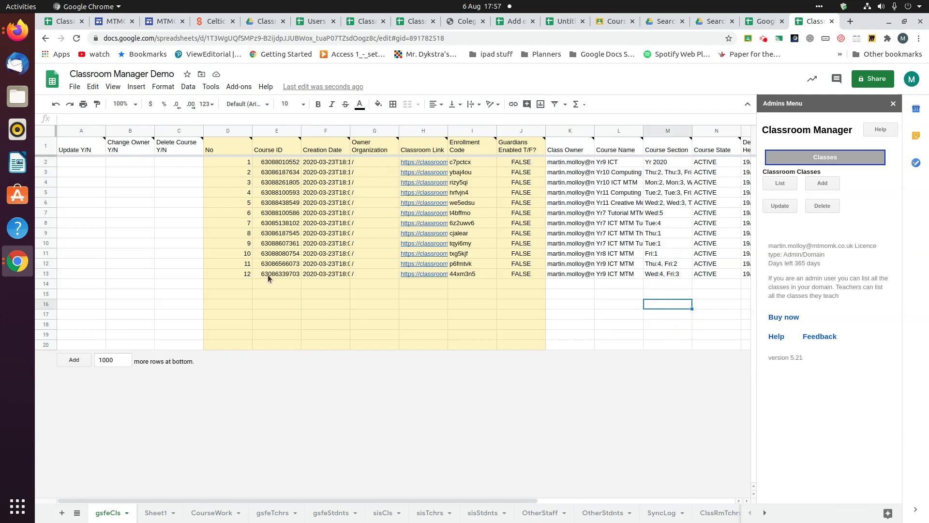
- Mark the first class y under Update Y/N and run the add-on's Update
left_click(80, 160)
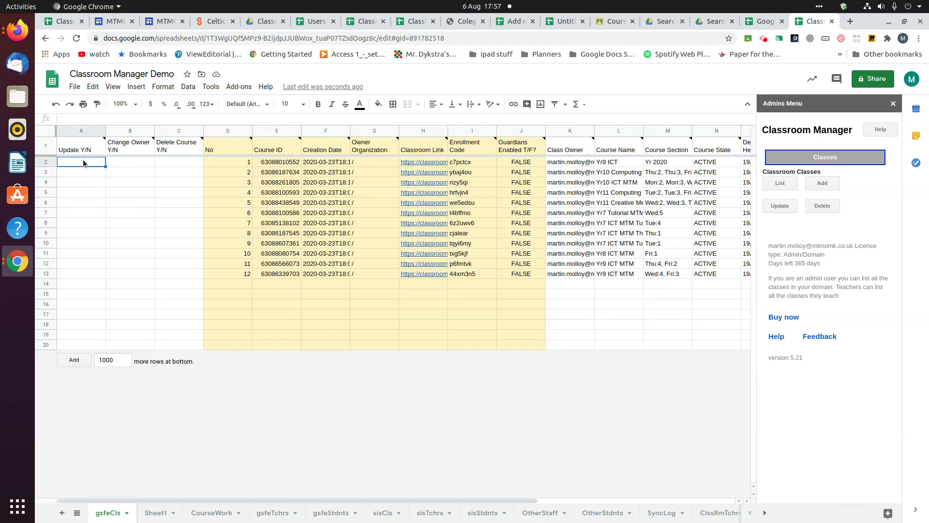
type("y")
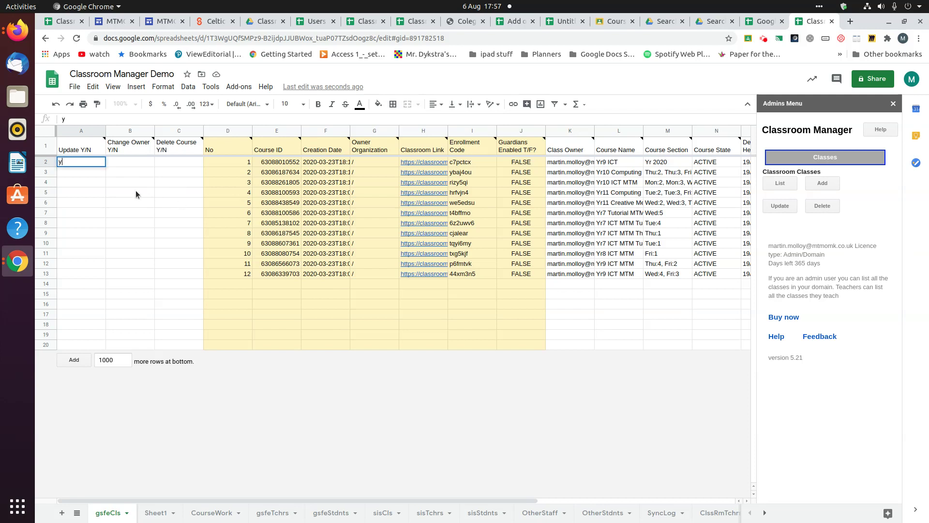
left_click(96, 182)
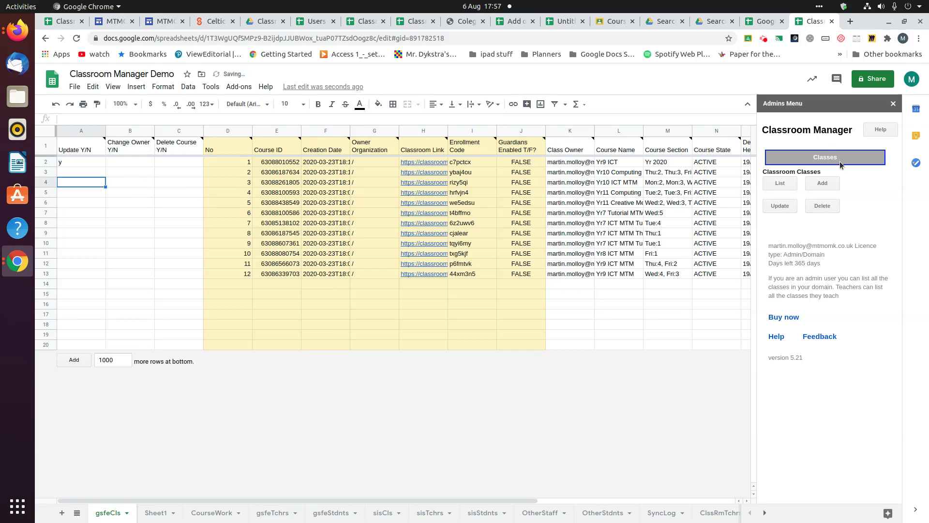
left_click(780, 207)
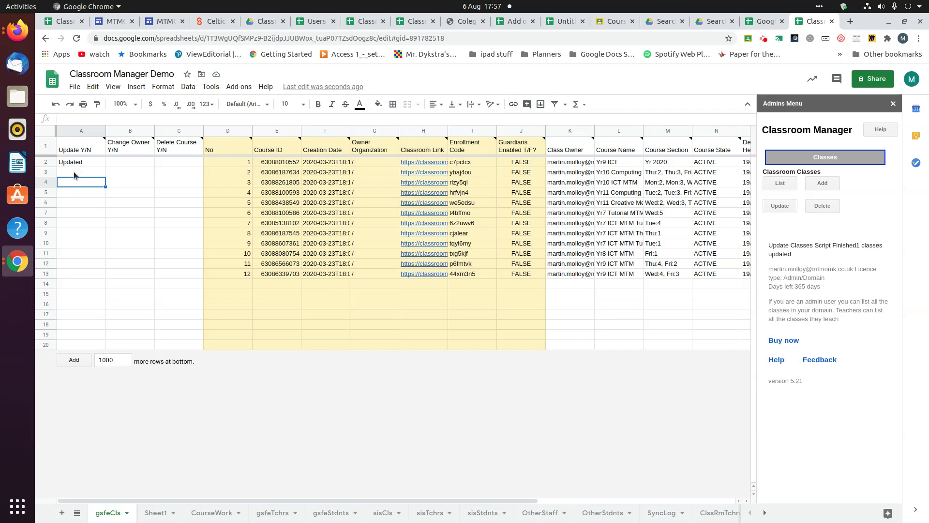
- Mark the first class y under Delete Course Y/N and run the add-on's Delete
left_click(161, 162)
type("y")
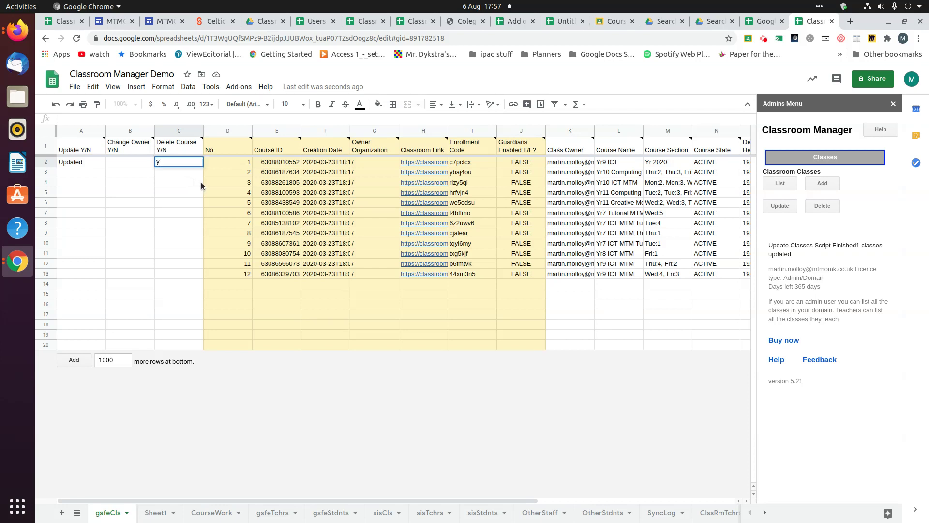
left_click(175, 182)
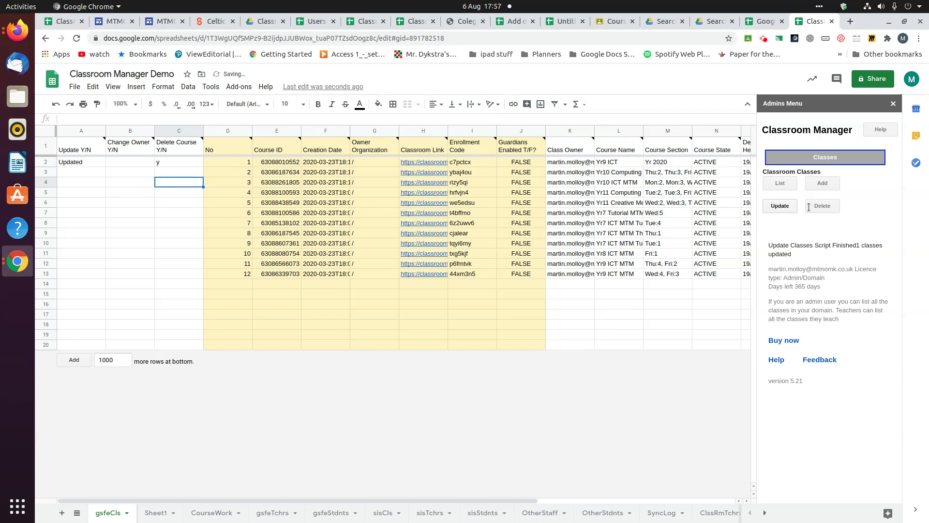
left_click(824, 207)
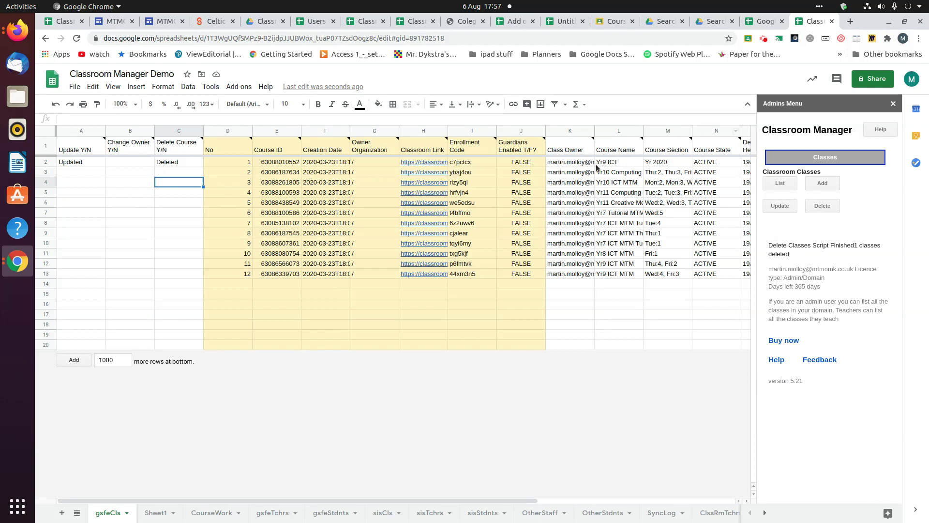
left_click_drag(582, 164, 608, 166)
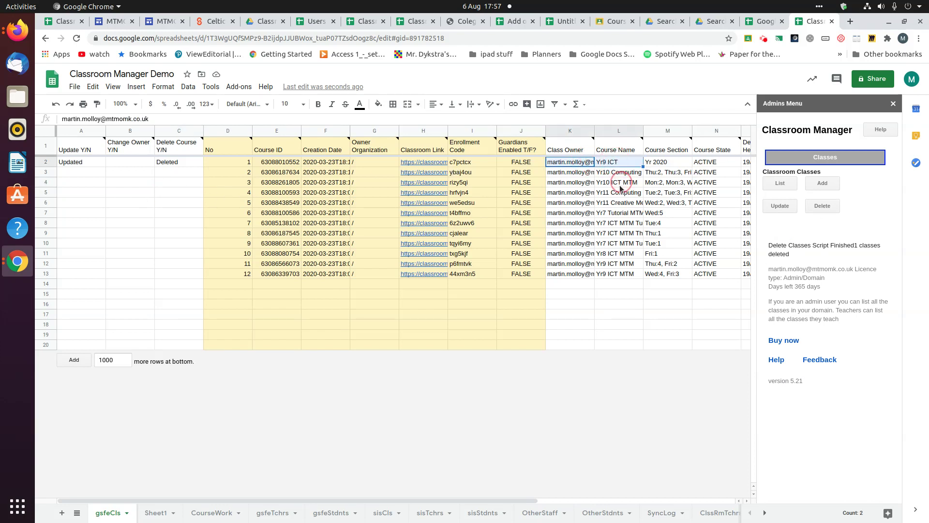
- Copy the owner and Yr9 ICT course name into row 14 and add it as a class
key("ctrl+c")
left_click(562, 283)
key("ctrl+v")
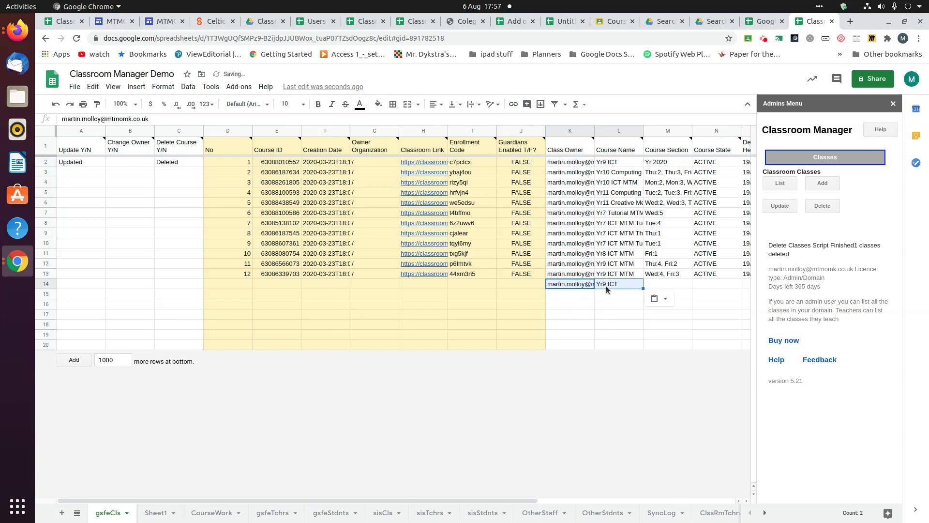
left_click(605, 285)
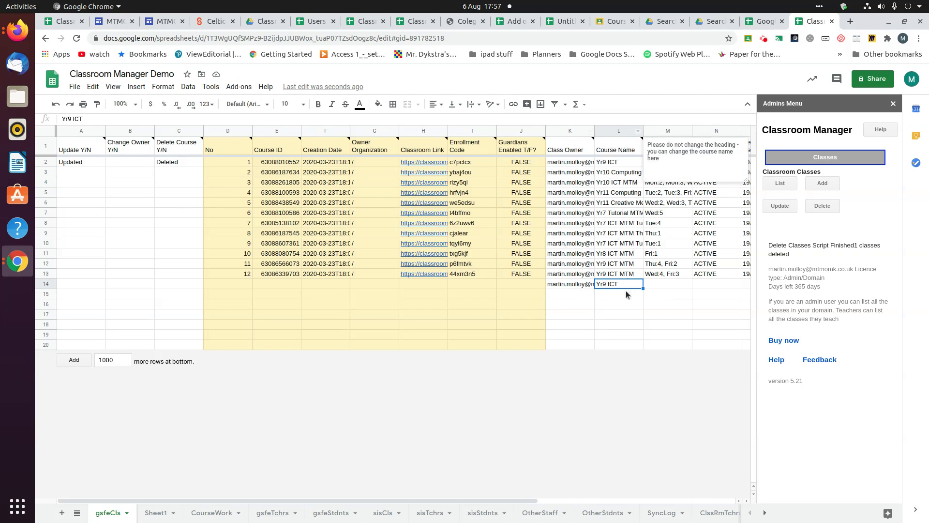
left_click(667, 285)
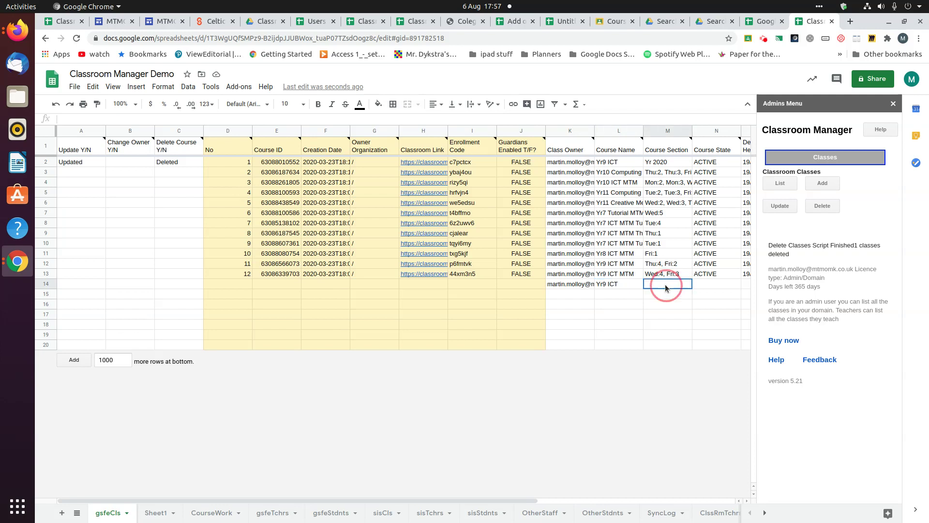
key("Right")
key("Right")
key("Right")
key("Right")
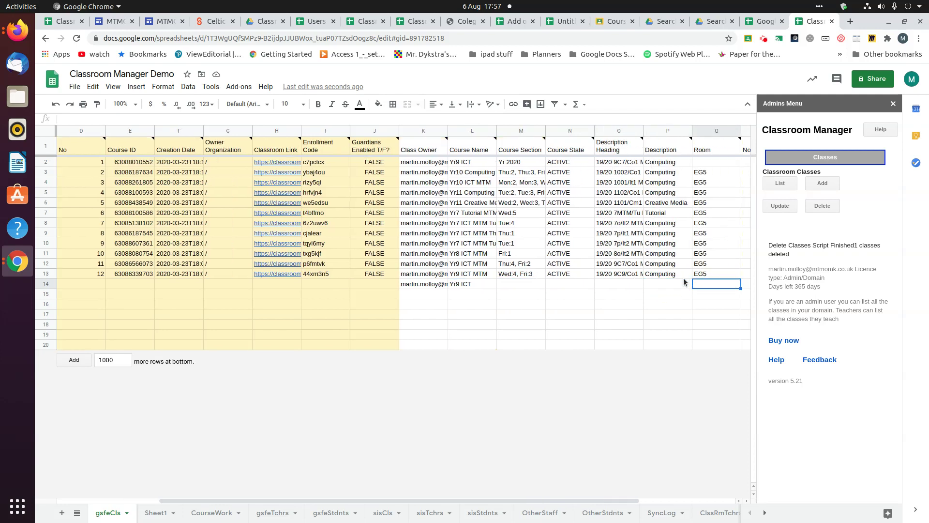
key("Left")
key("Left")
key("Left")
key("Left")
key("Left")
key("Left")
key("Left")
key("Left")
key("Left")
key("Left")
key("Left")
key("Left")
key("Left")
key("Left")
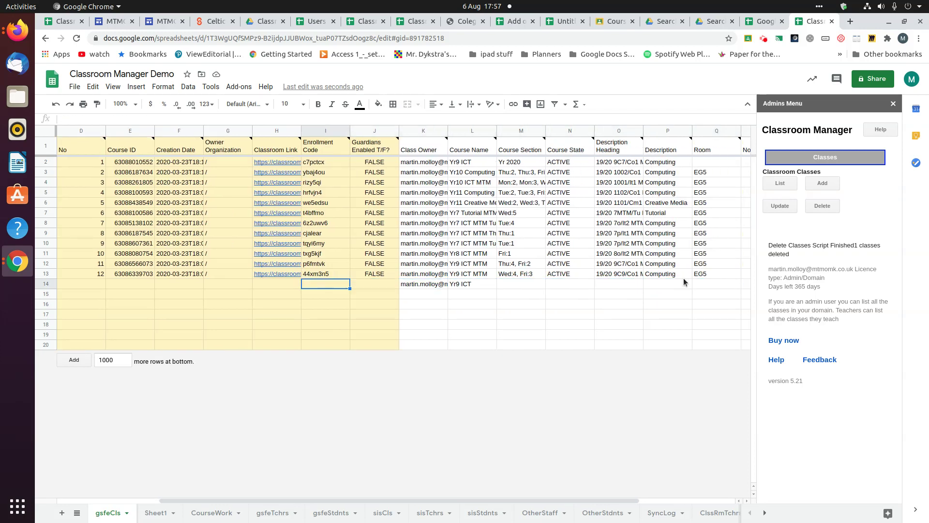
key("Left")
key("Left")
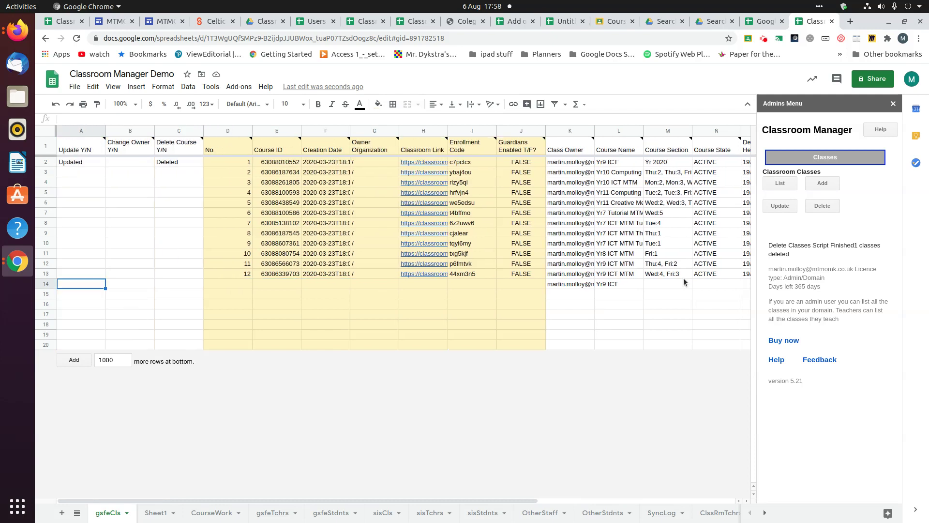
left_click(824, 186)
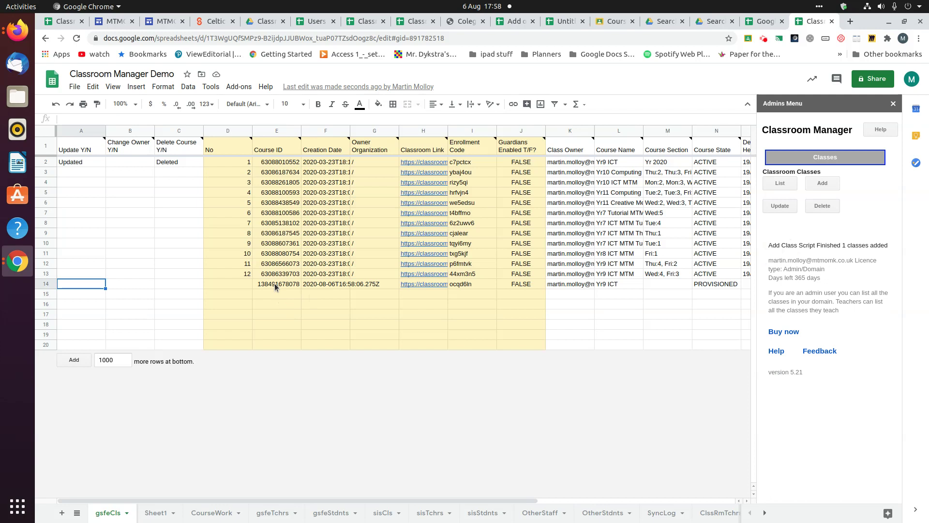
left_click(276, 285)
left_click(323, 289)
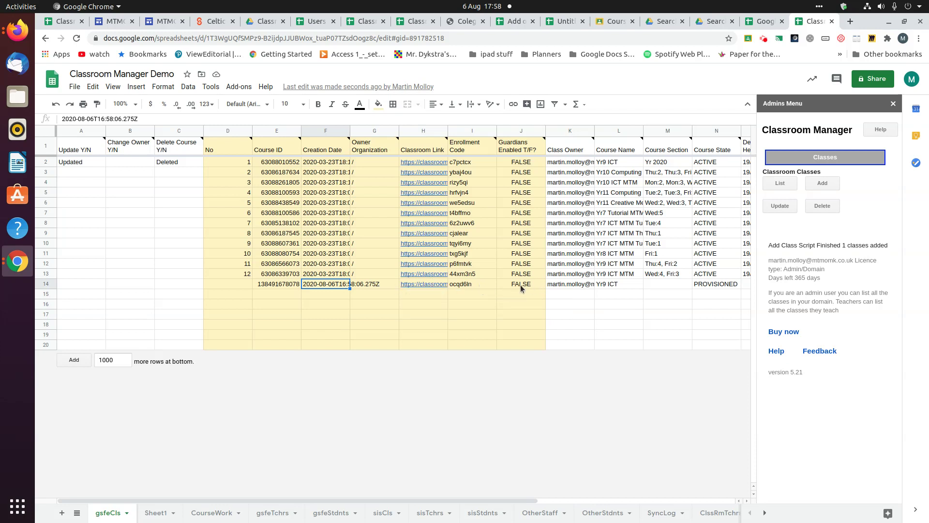
key("Right")
key("Right")
key("Right")
key("Right")
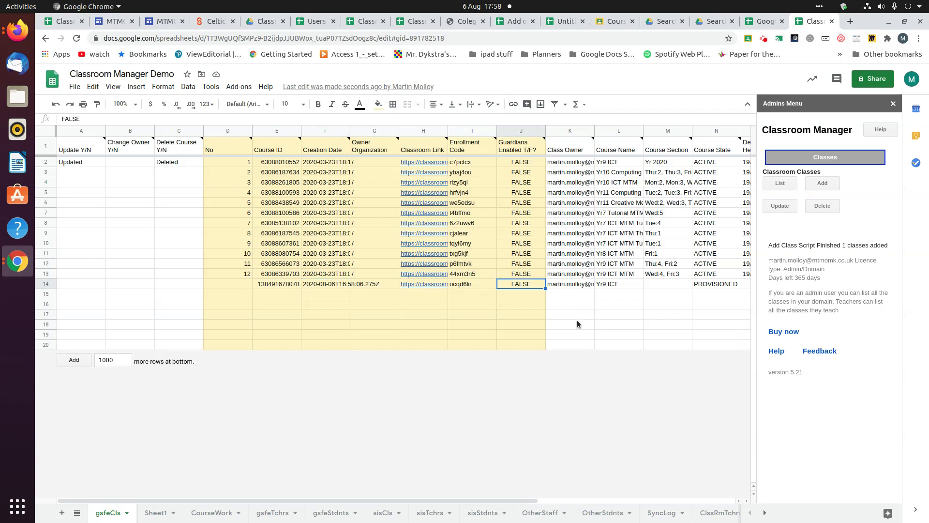
key("Right")
key("Right")
key("Right")
key("Right")
key("Right")
key("Right")
key("Right")
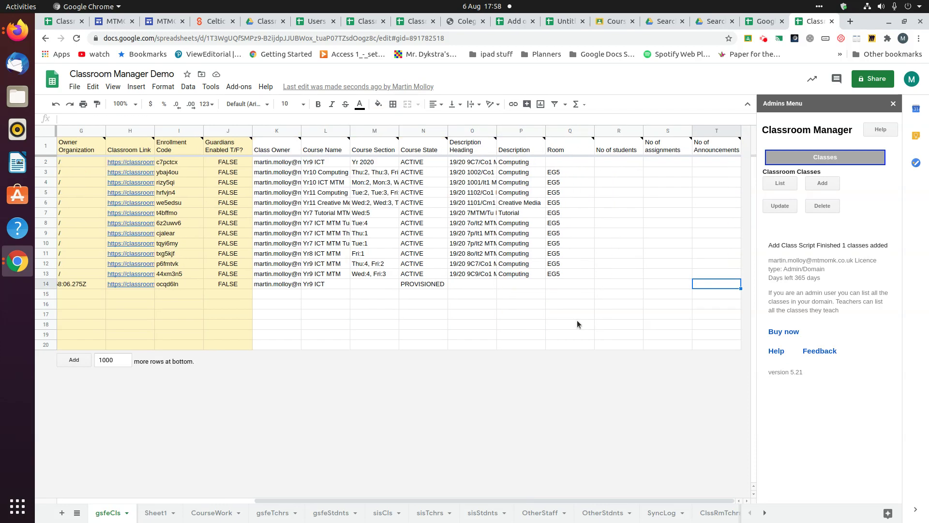
key("Left")
key("Left")
key("Left")
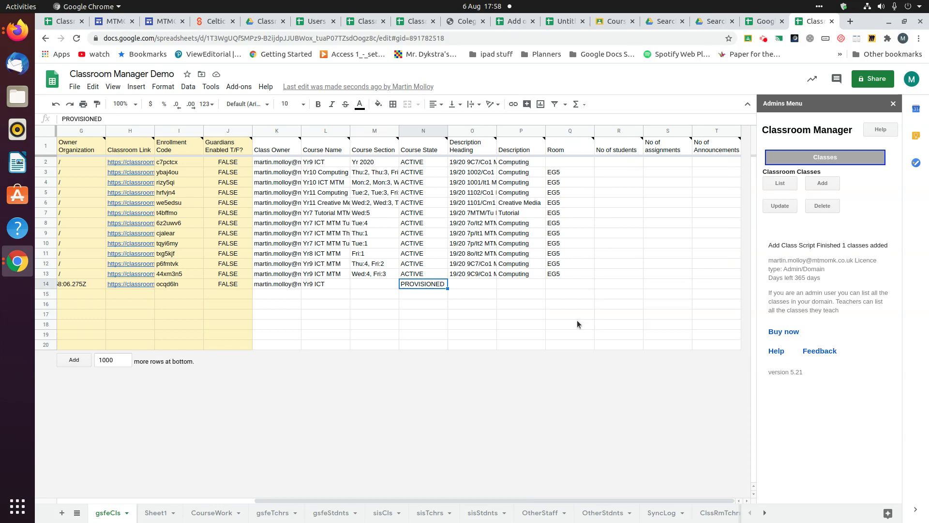